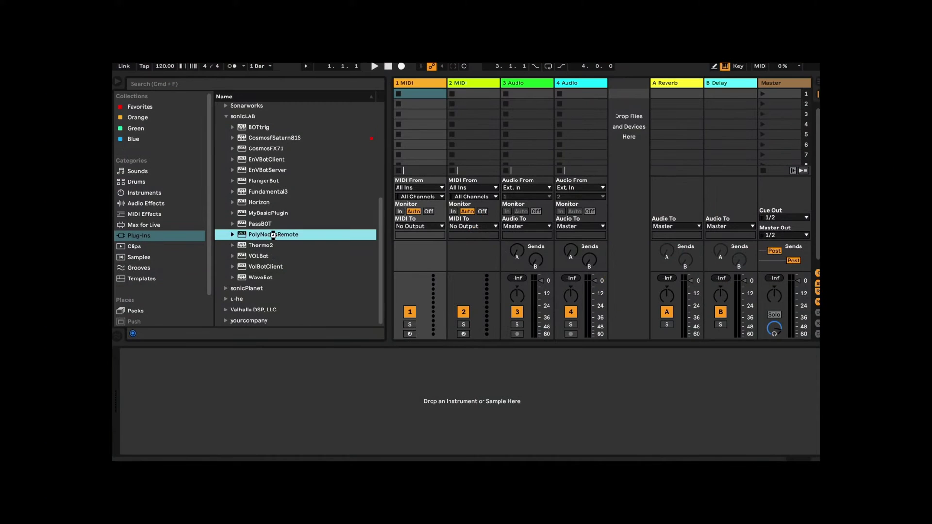
Step: Open the PolyNodesRemote control window and start the demo playback
double_click(273, 234)
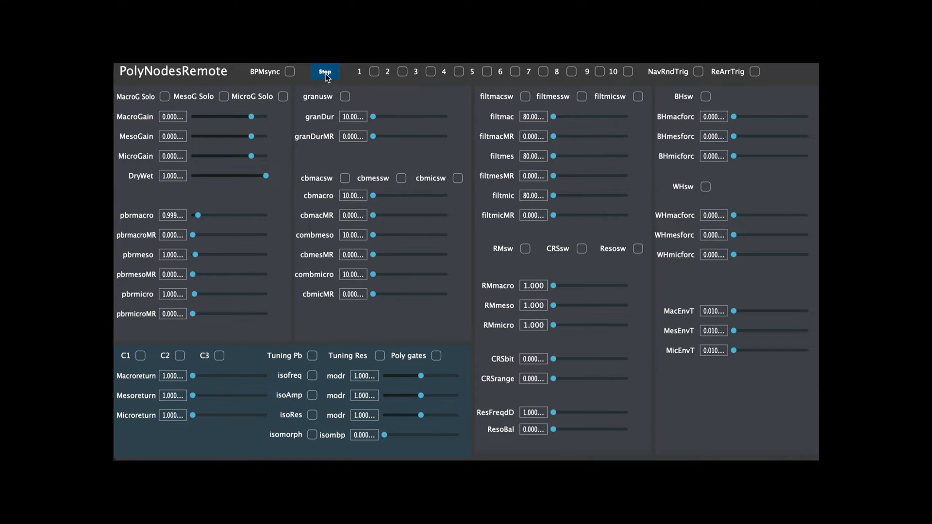
click(325, 73)
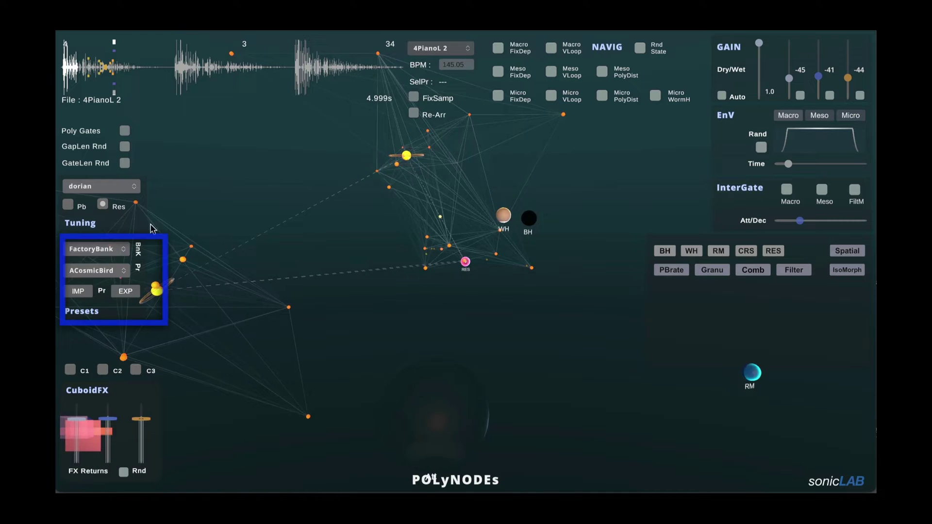
Step: Keep FactoryBank as the bank and load its HyperBeat preset
click(96, 249)
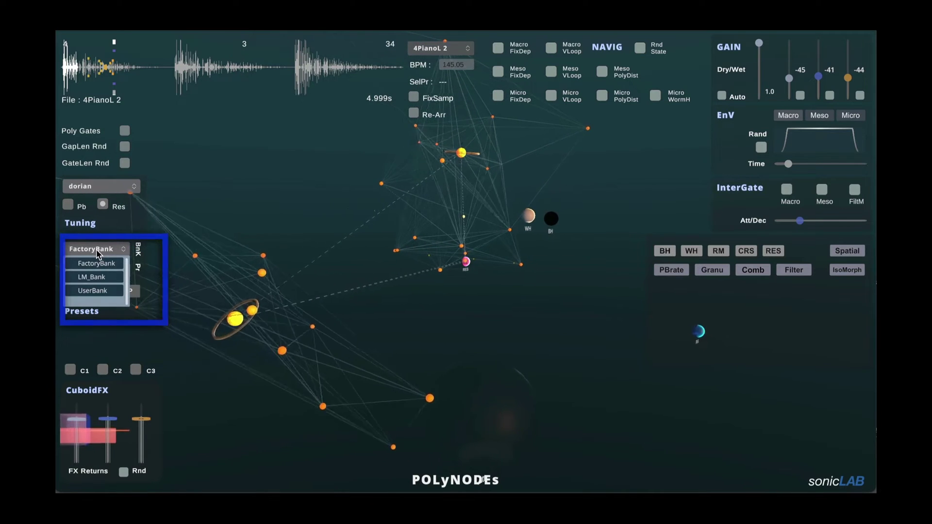
click(96, 265)
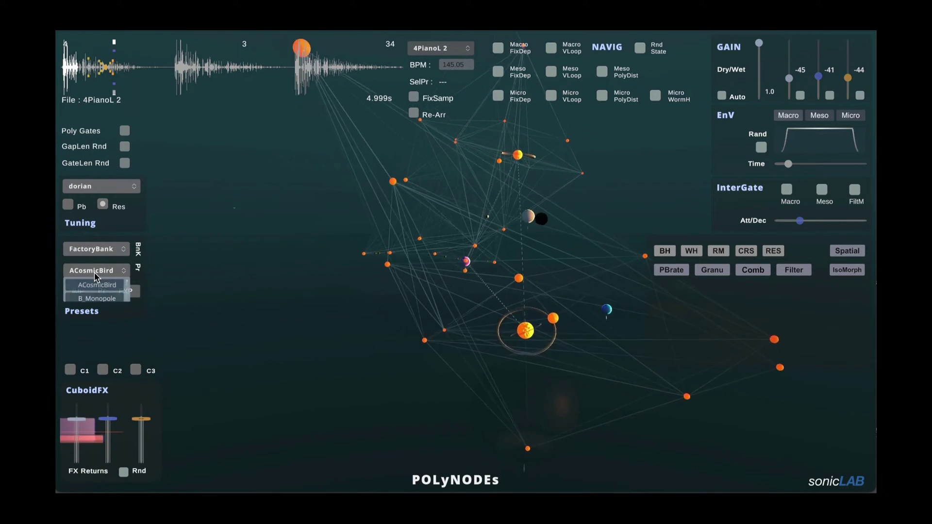
click(96, 271)
scroll(93, 328, down, 2)
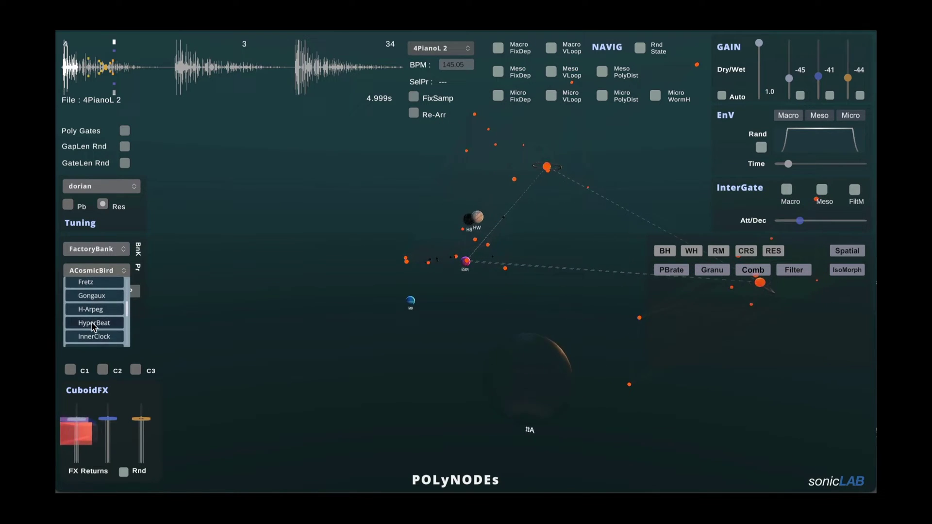
click(93, 323)
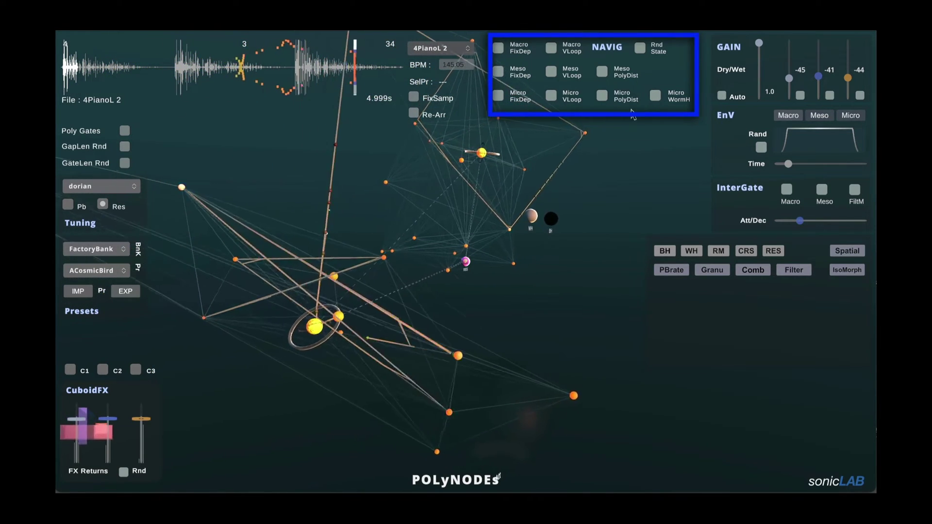
Step: Tick Micro WormH in the NAVIG section to enable micro wormhole navigation
click(655, 95)
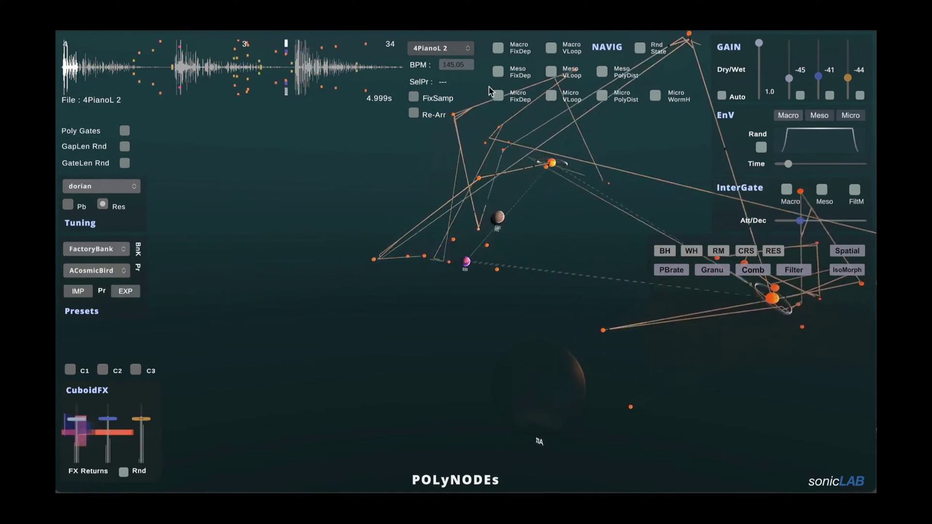
Step: Enable Micro PolyDist, set Dry/Wet to 1.0, gains to -25 and -10, and adjust EnV Time
click(601, 96)
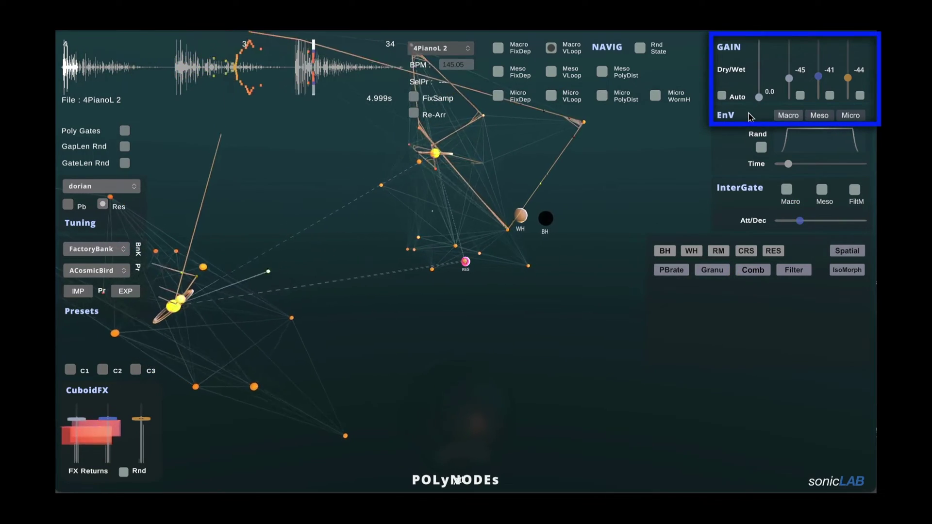
drag(758, 96, 759, 42)
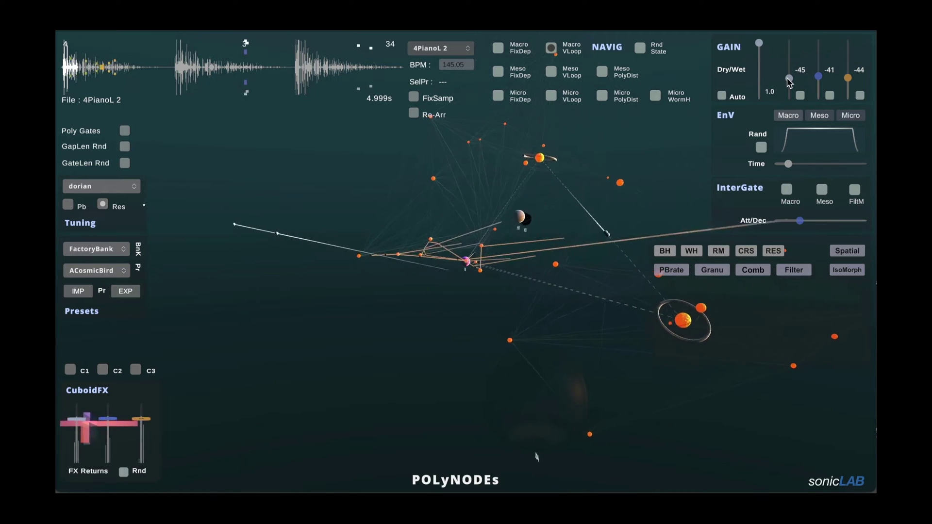
drag(788, 79, 789, 68)
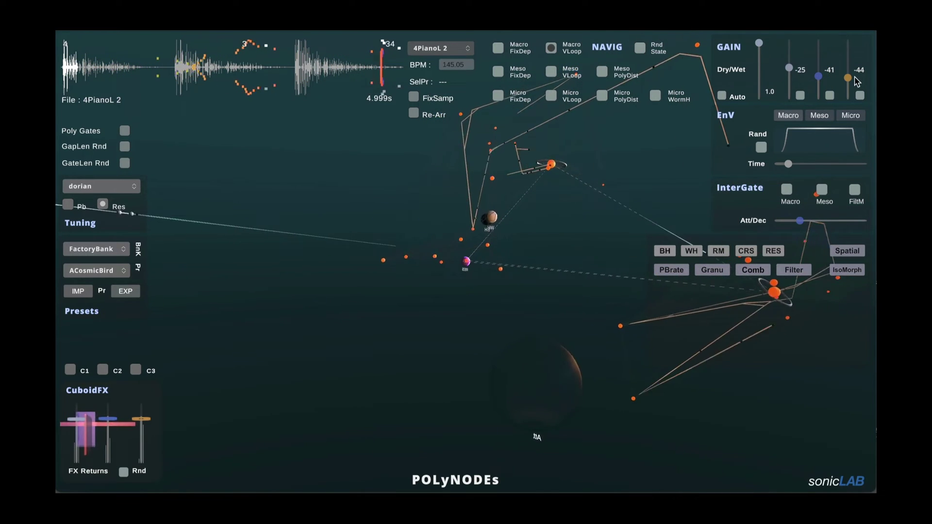
drag(849, 79, 848, 65)
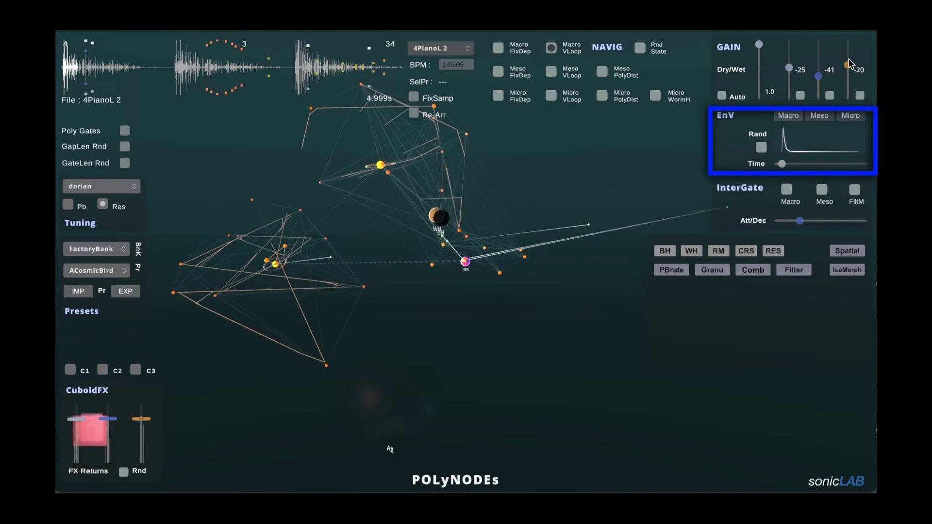
drag(848, 65, 848, 58)
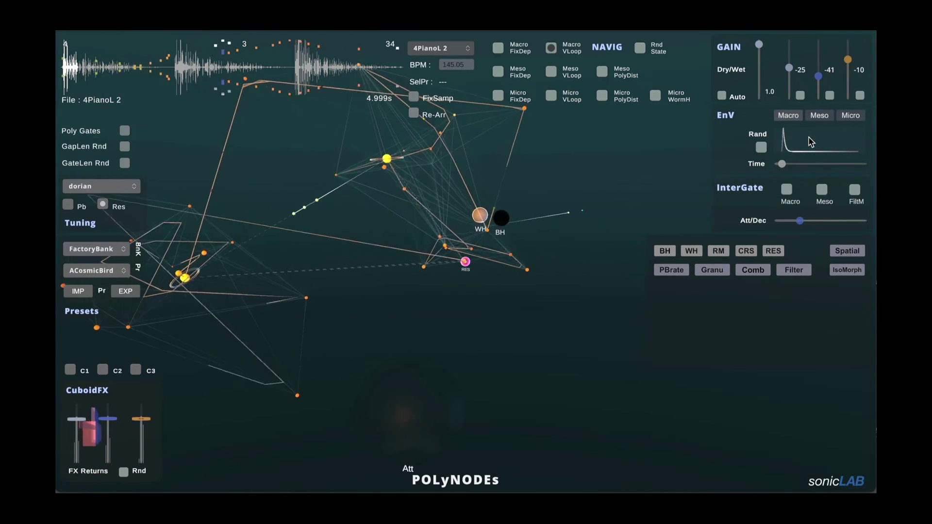
mouse_move(795, 141)
mouse_down()
mouse_move(816, 144)
mouse_move(821, 164)
mouse_up()
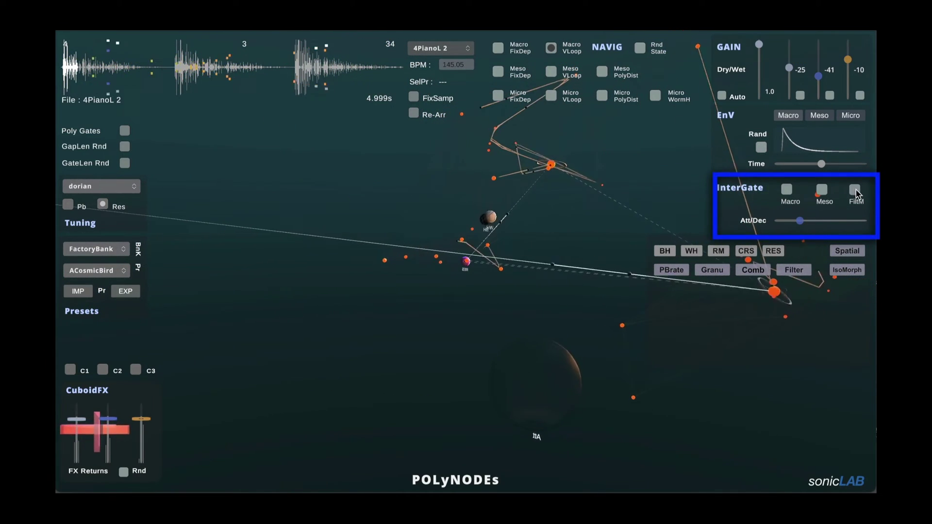
Step: Tick the Meso and Macro checkboxes in the InterGate panel
click(821, 189)
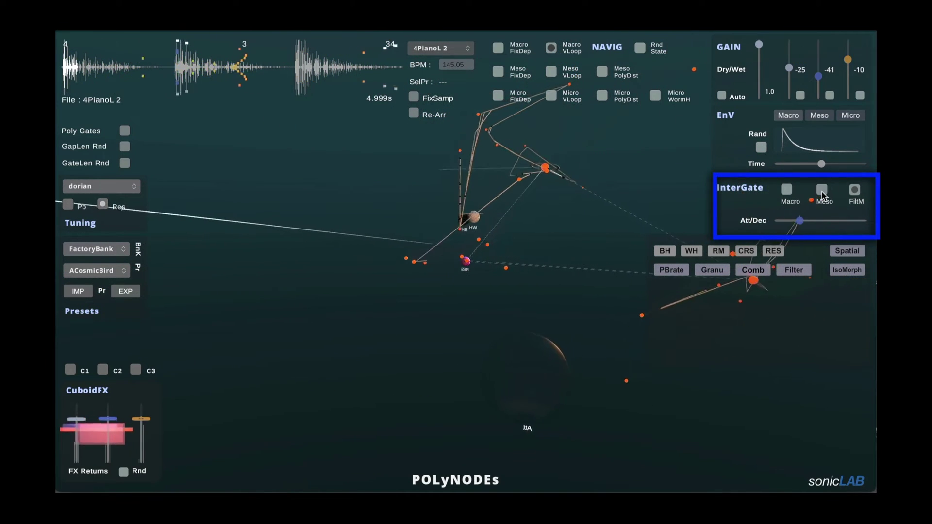
click(787, 190)
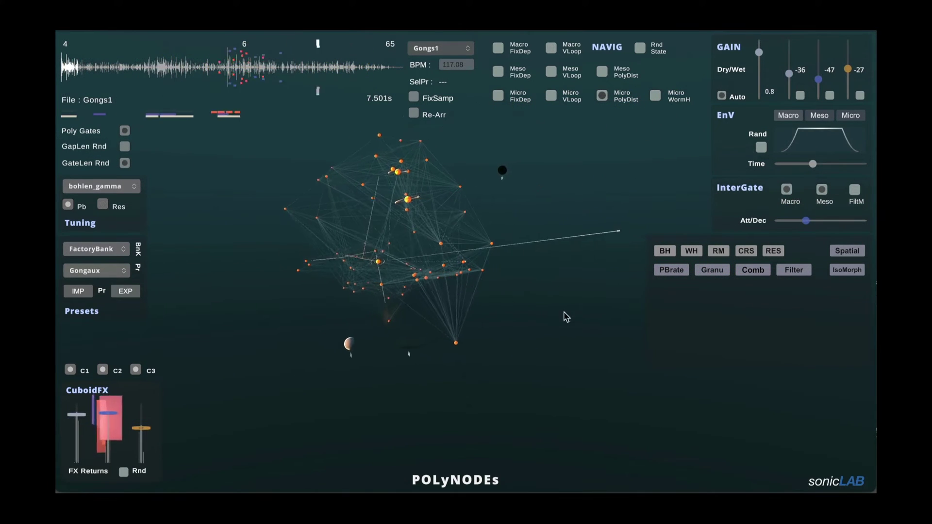
Step: Browse the BH Force, WH Force, bit crusher, resonator, playback-rate, granulation, comb and band filter settings
click(666, 252)
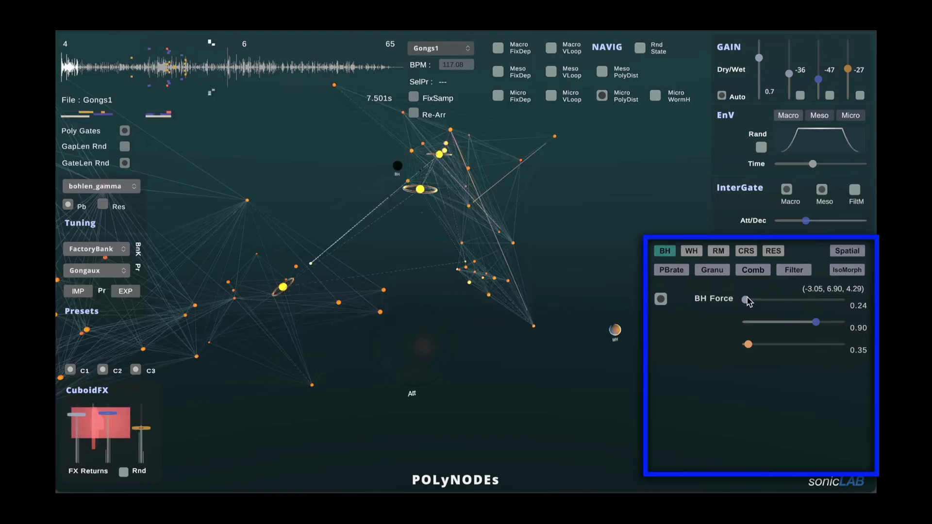
click(699, 252)
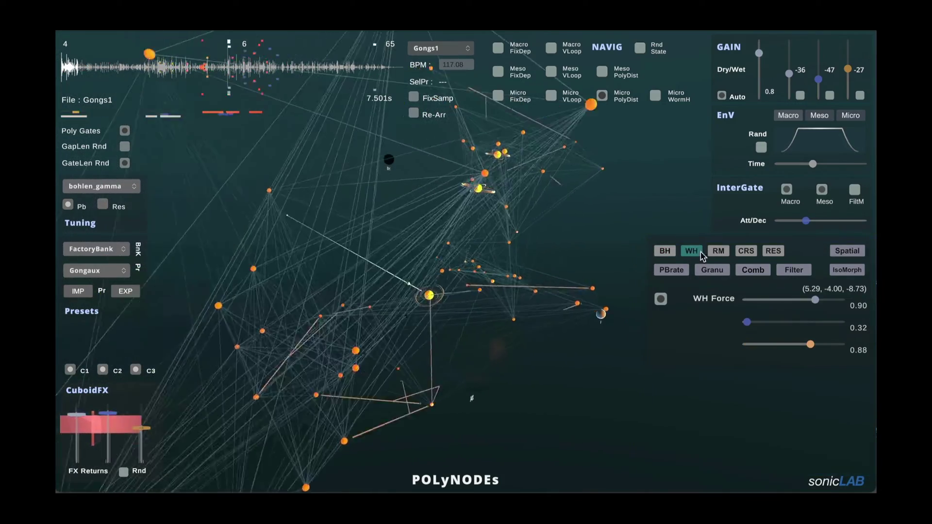
click(747, 251)
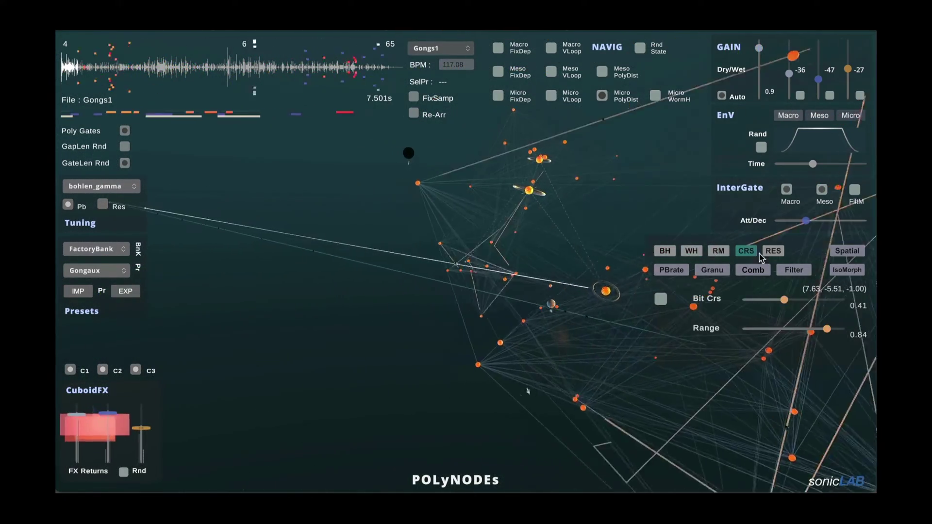
click(774, 253)
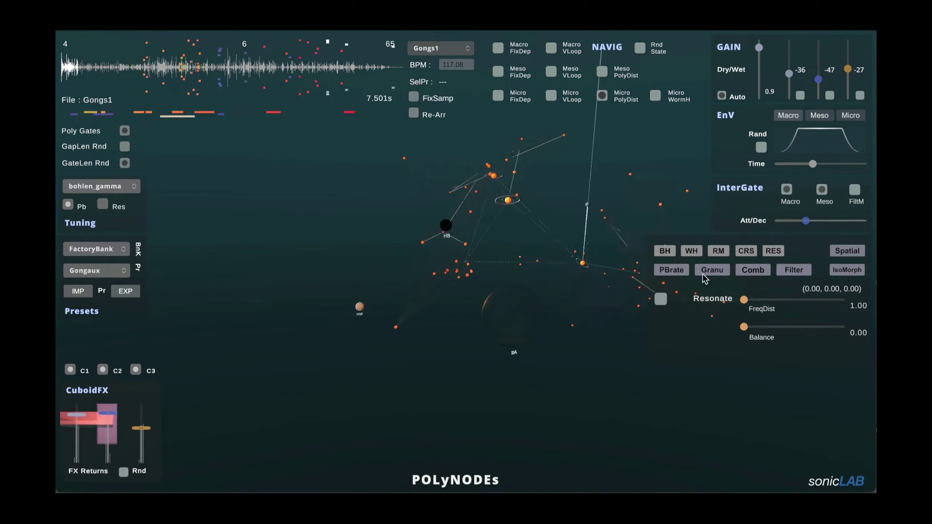
click(671, 271)
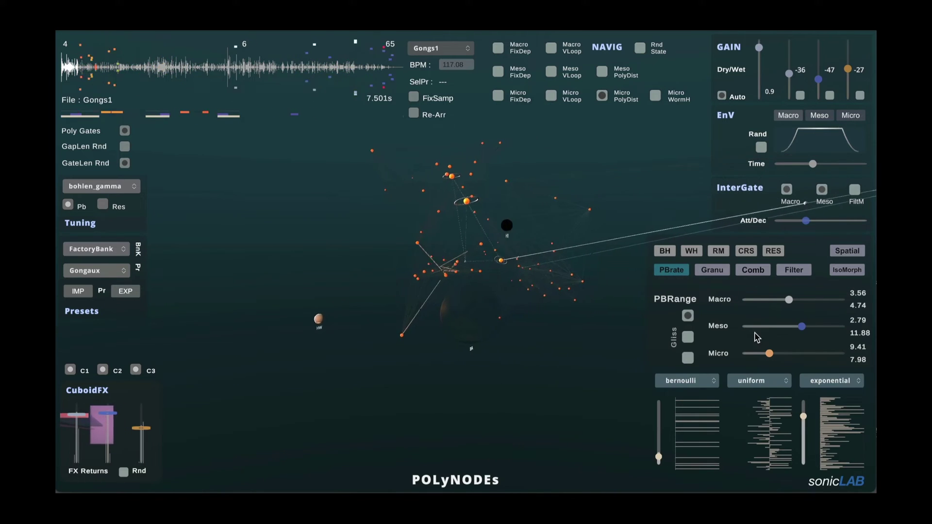
click(722, 274)
click(752, 270)
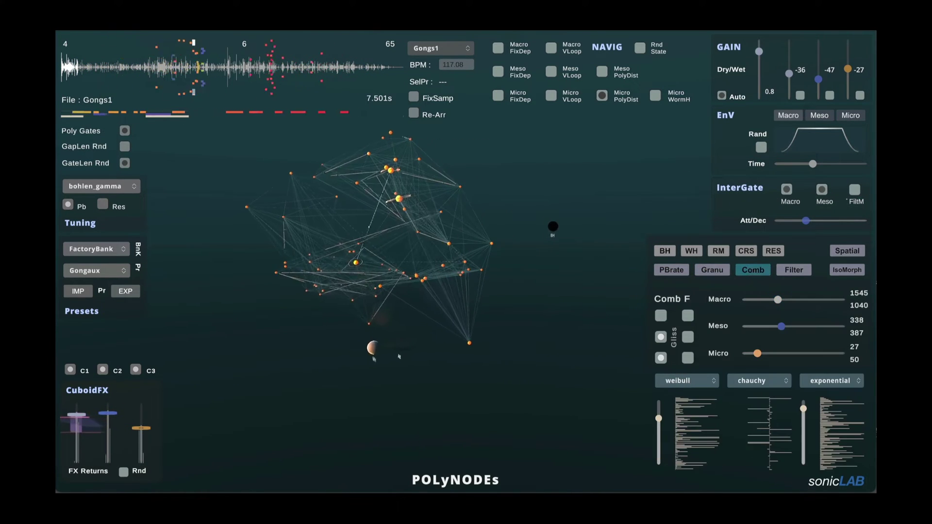
click(794, 271)
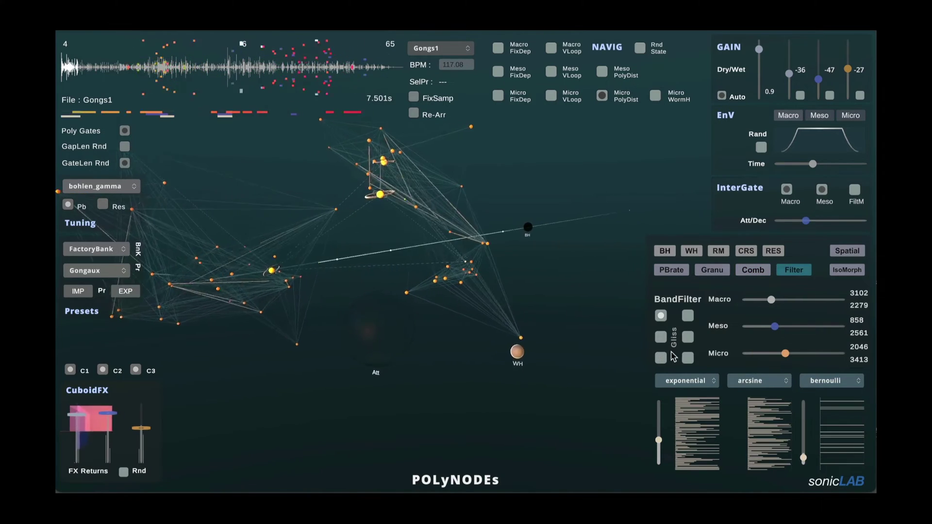
Step: Set the band filter distribution to binomial and narrow its spread
click(685, 381)
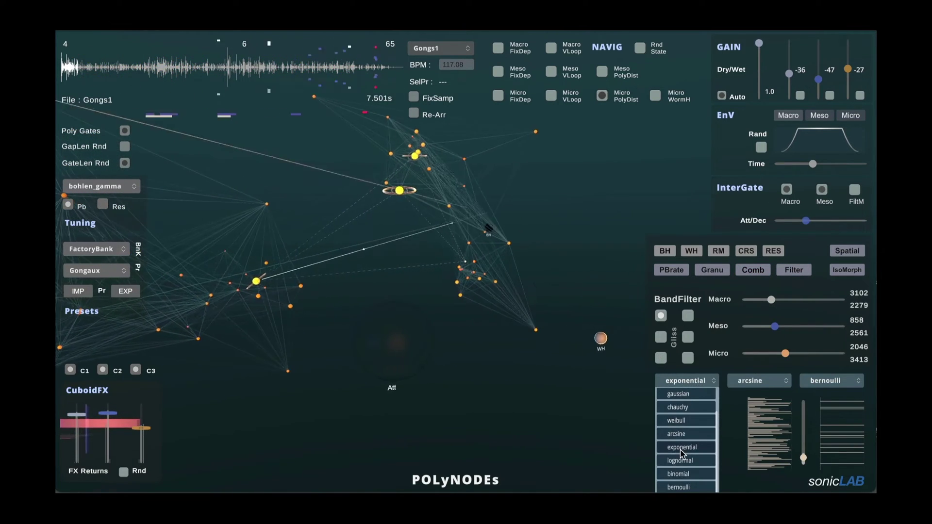
click(680, 474)
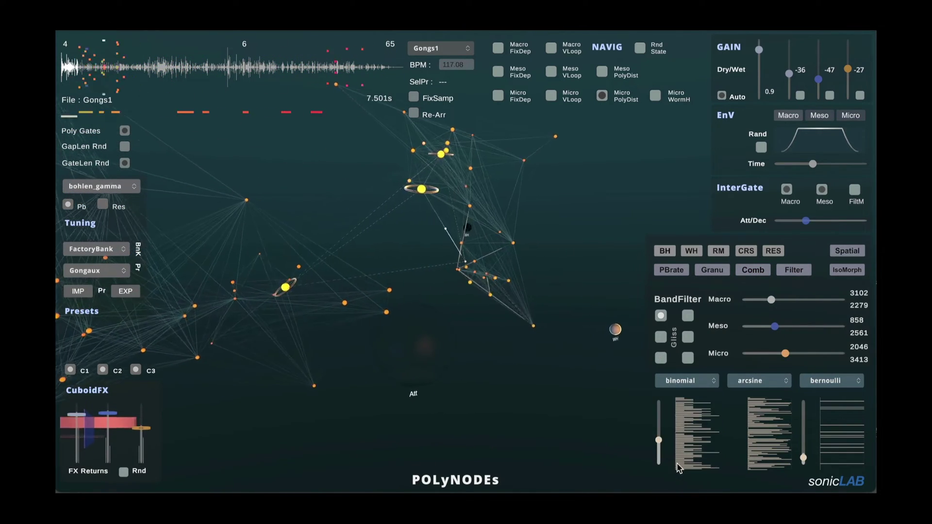
click(658, 446)
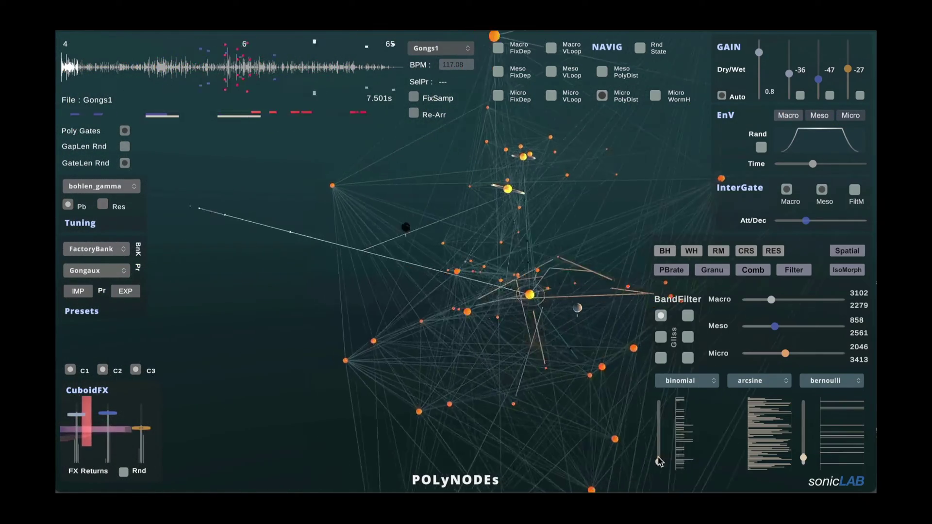
drag(659, 445, 659, 456)
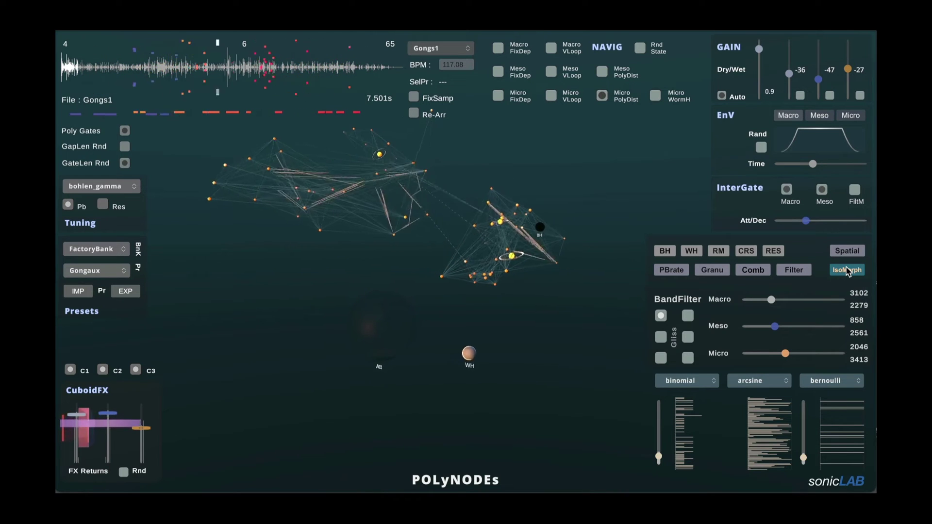
Step: Turn on cuboid effect channels C1 and C3 in the CuboidFX panel
click(847, 270)
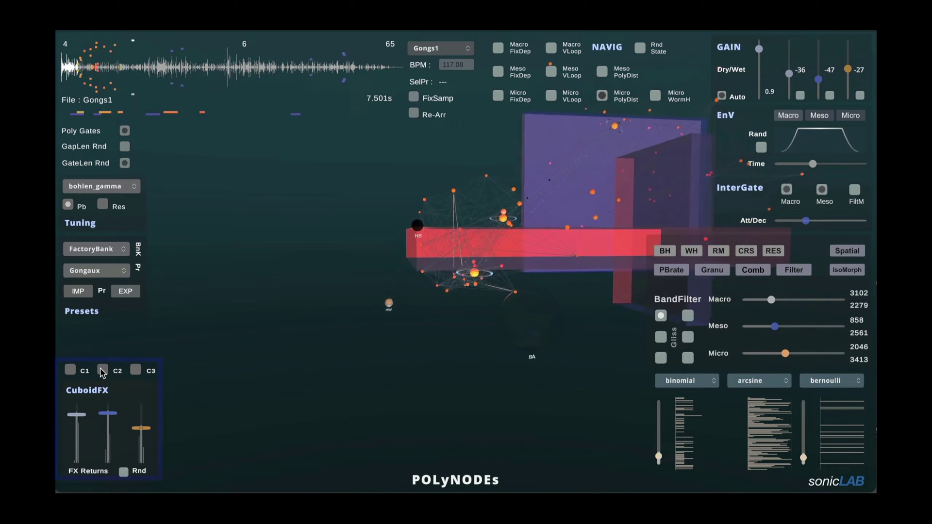
click(70, 370)
click(136, 370)
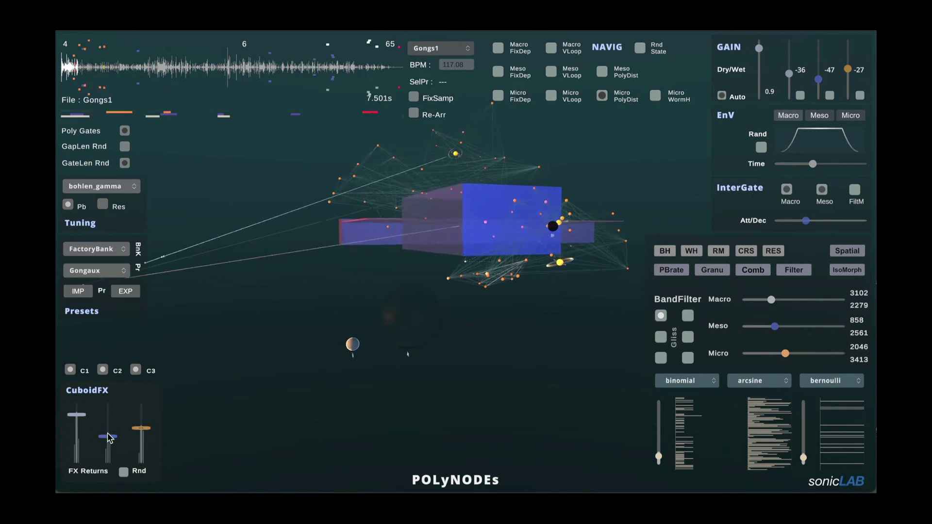
Step: Turn off Pb, set the tuning to 26-tone, and enable Poly Gates with GapLen Rnd
click(68, 205)
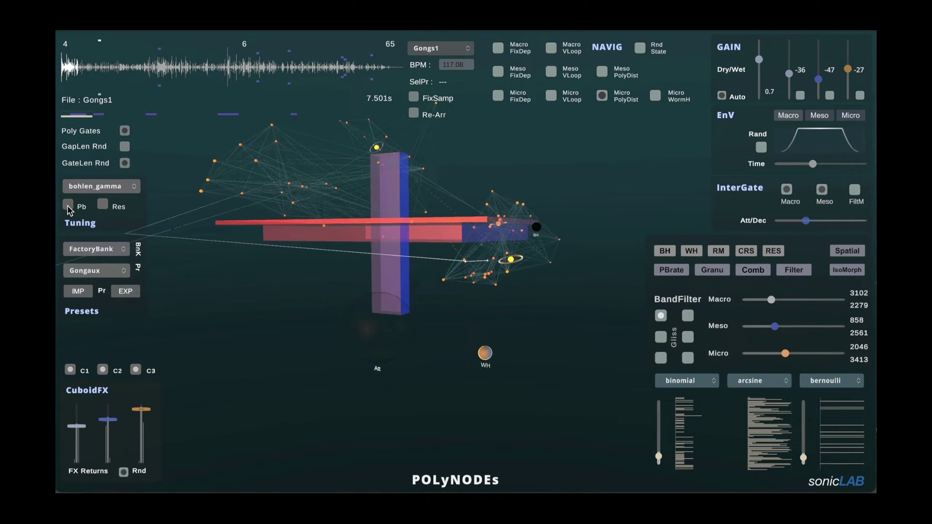
click(102, 187)
click(96, 219)
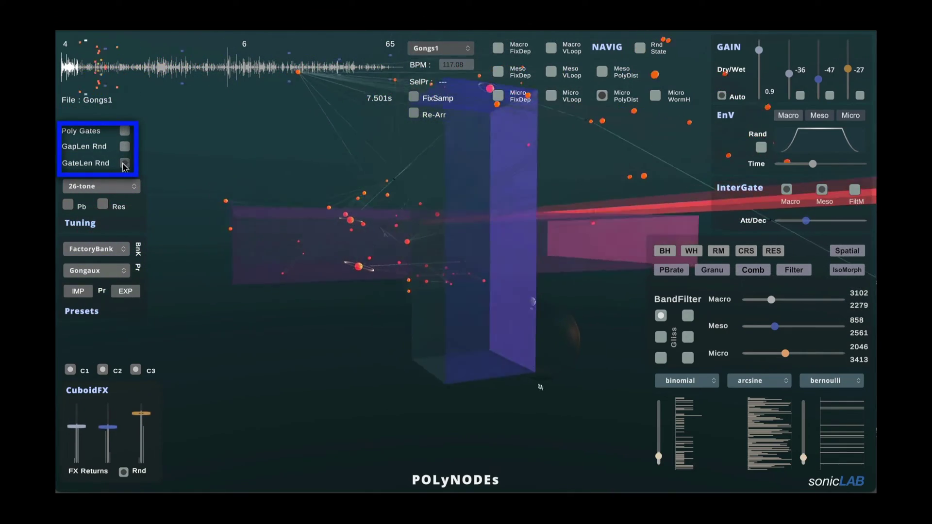
click(125, 131)
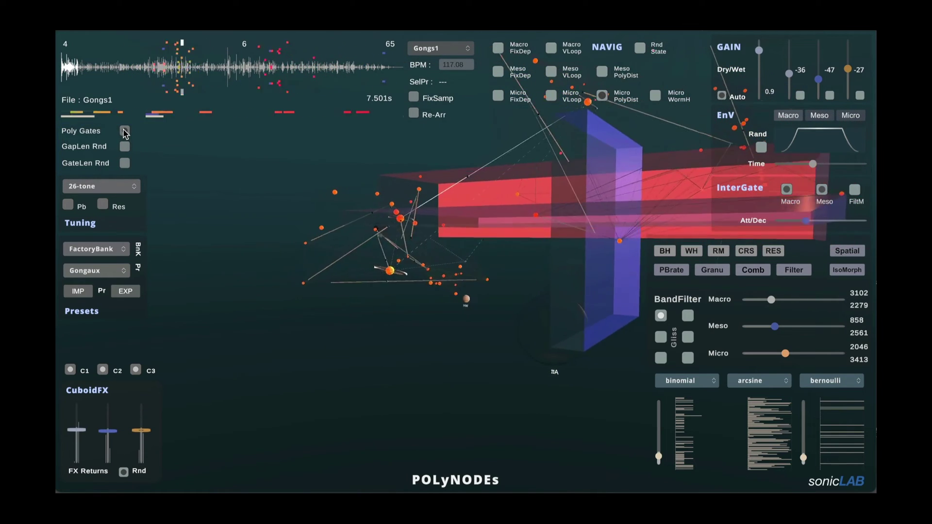
click(125, 146)
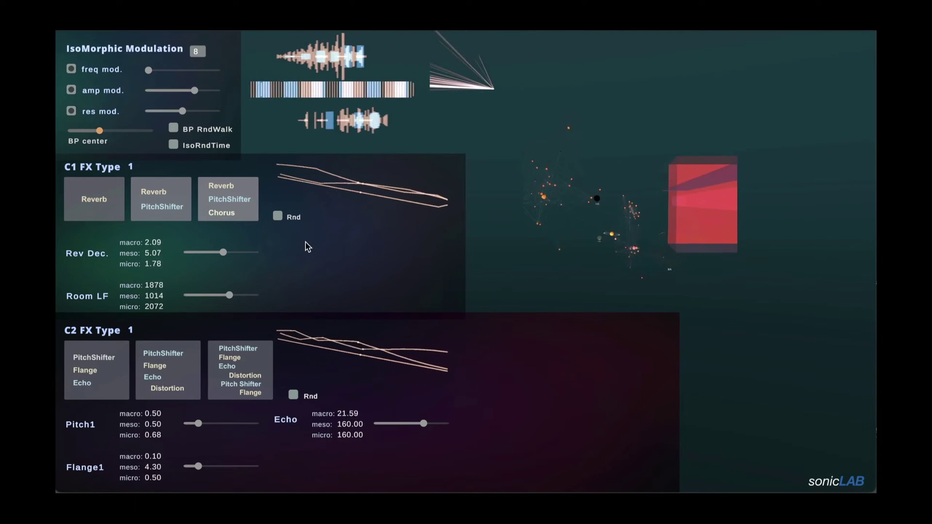
Step: Set C1 to FX type 3 with a shorter reverb decay, and C2 to FX type 2
click(102, 206)
click(164, 202)
click(235, 203)
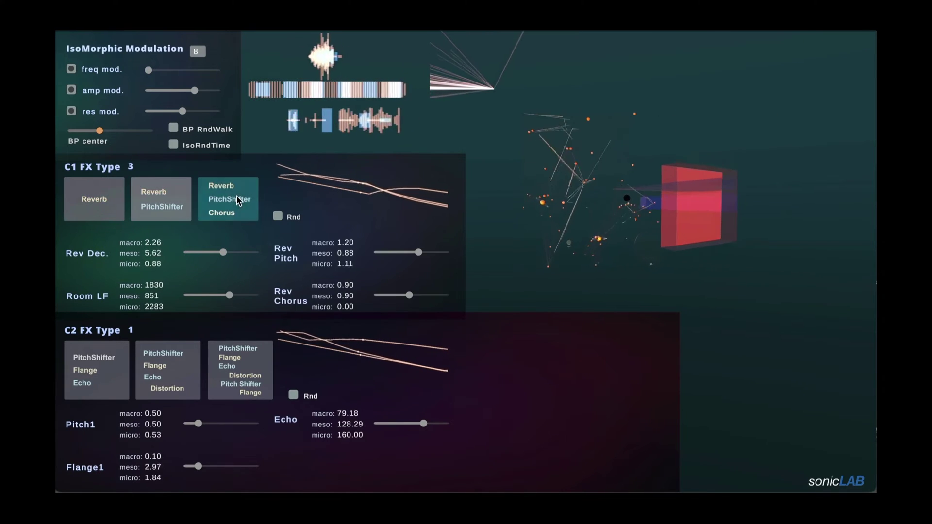
drag(223, 252, 214, 252)
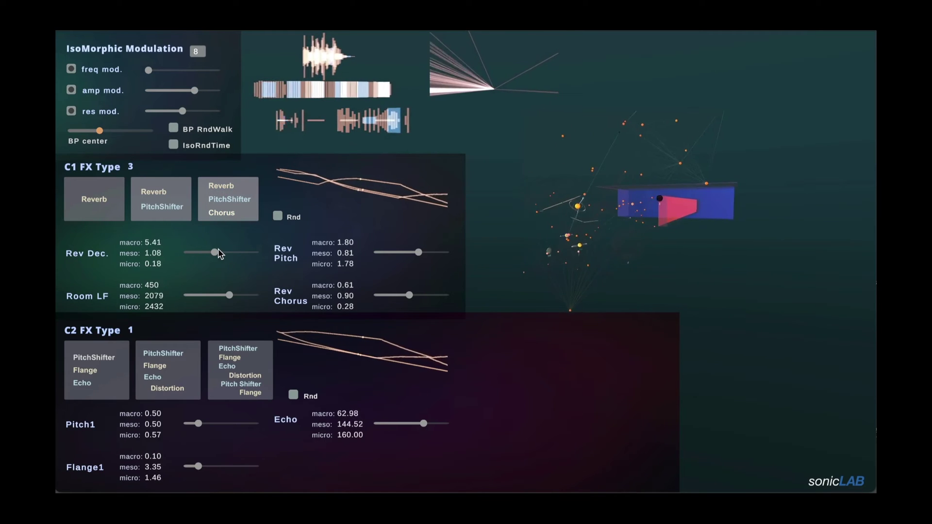
click(231, 364)
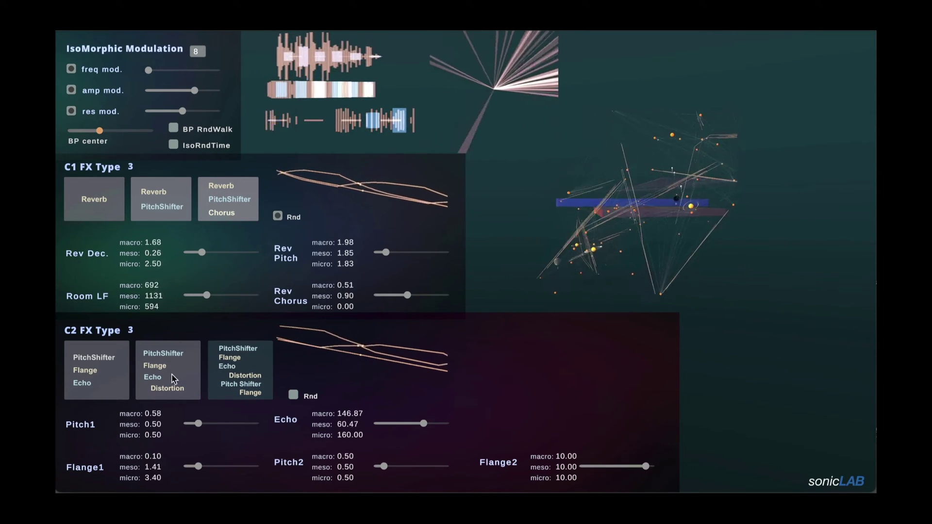
click(163, 377)
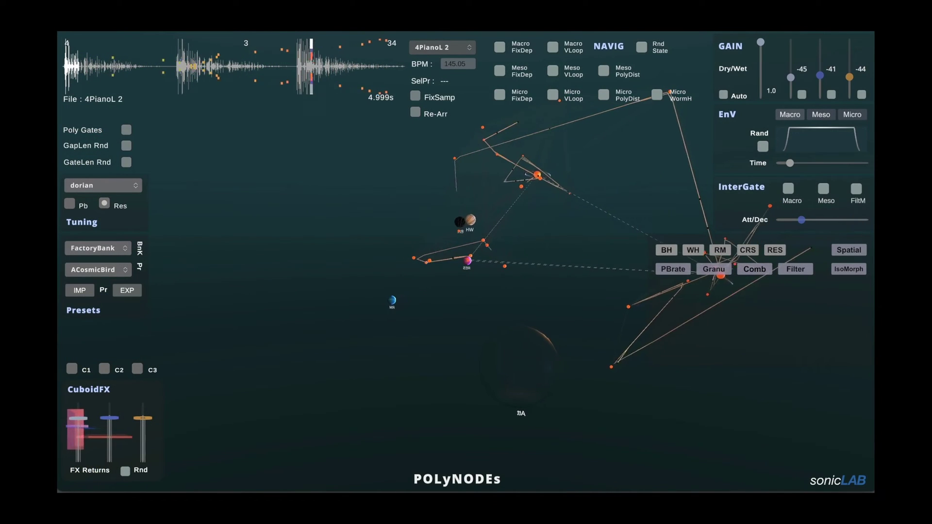
click(608, 34)
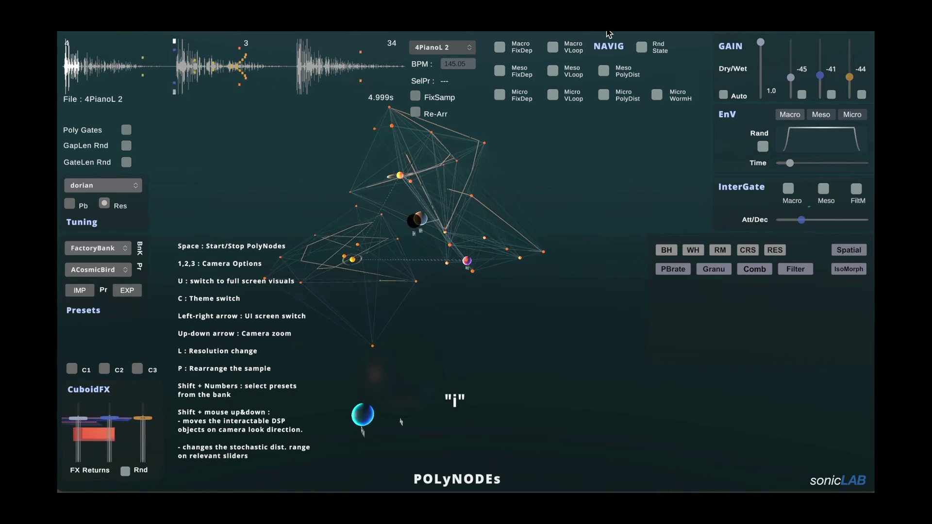
key(i)
key(Up)
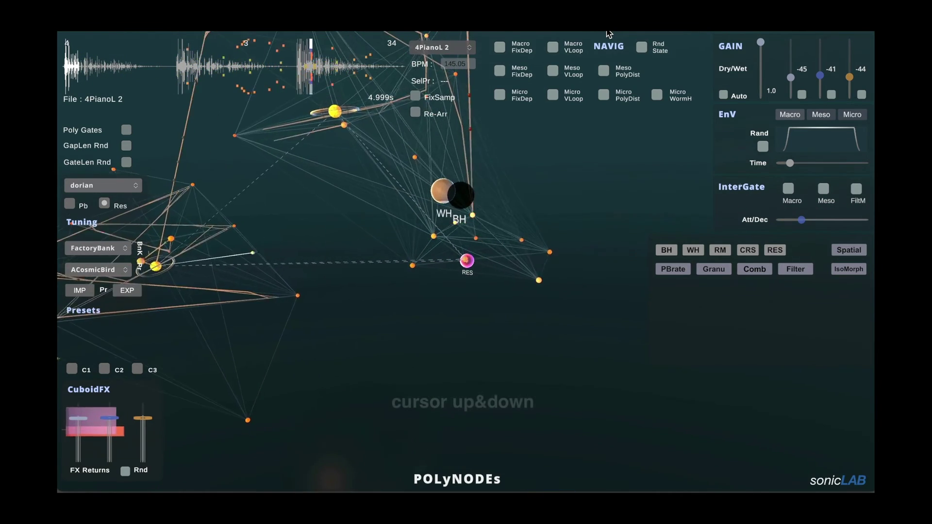
key(Down)
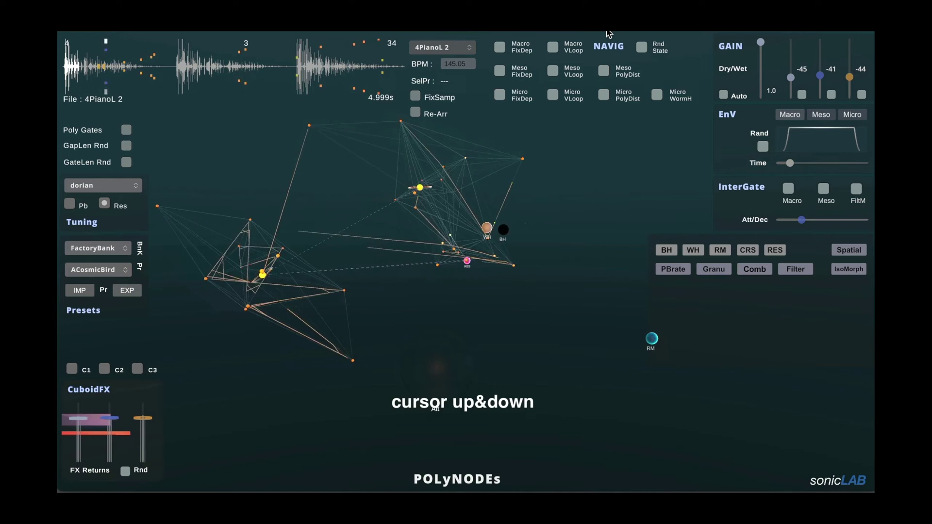
key(Down)
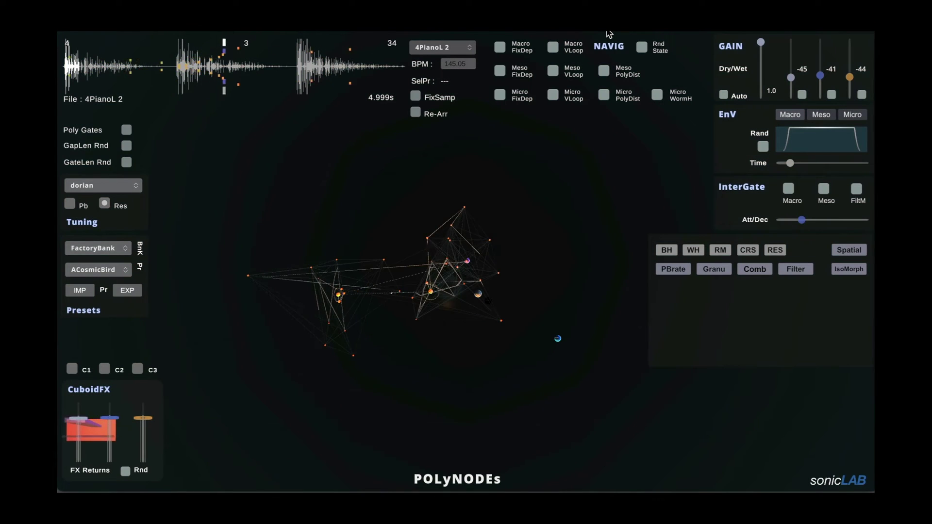
key(1)
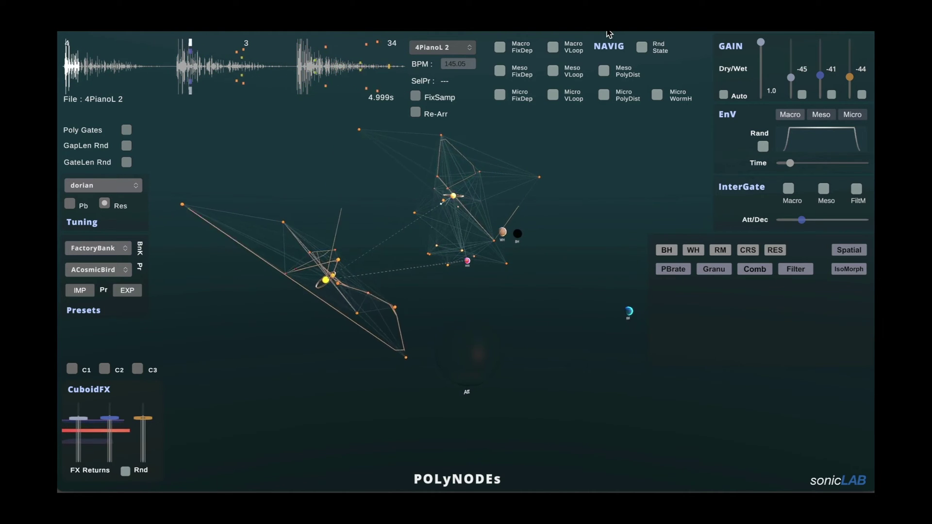
Step: Move the RM node toward the network centre and raise the PBrate macro range
drag(628, 311, 563, 365)
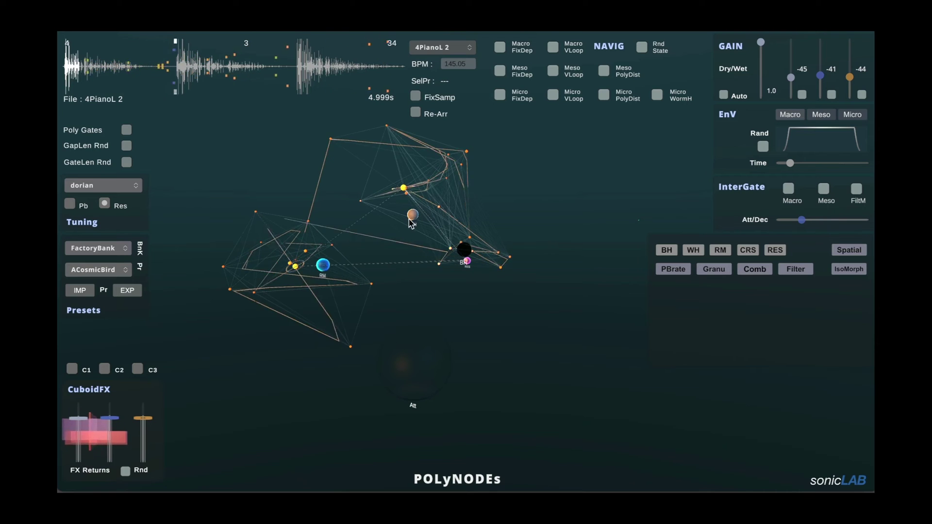
click(672, 270)
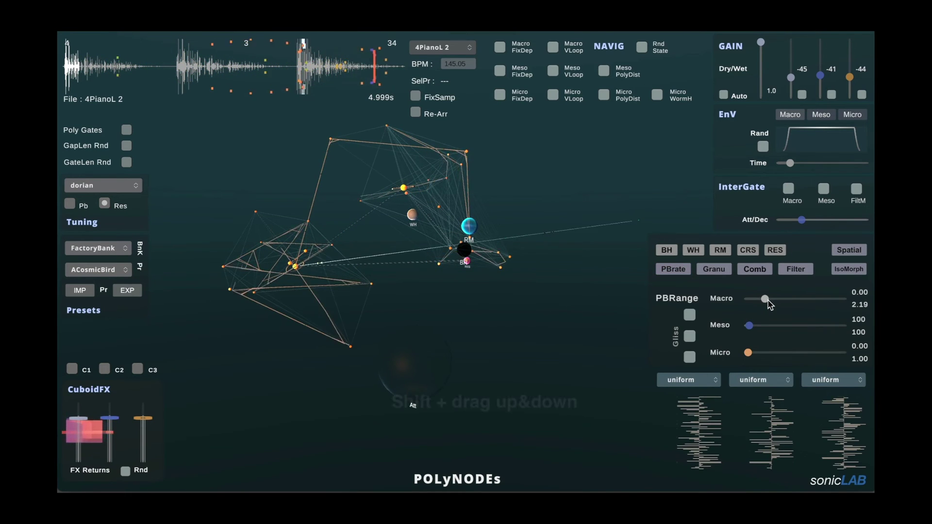
drag(765, 299, 778, 300)
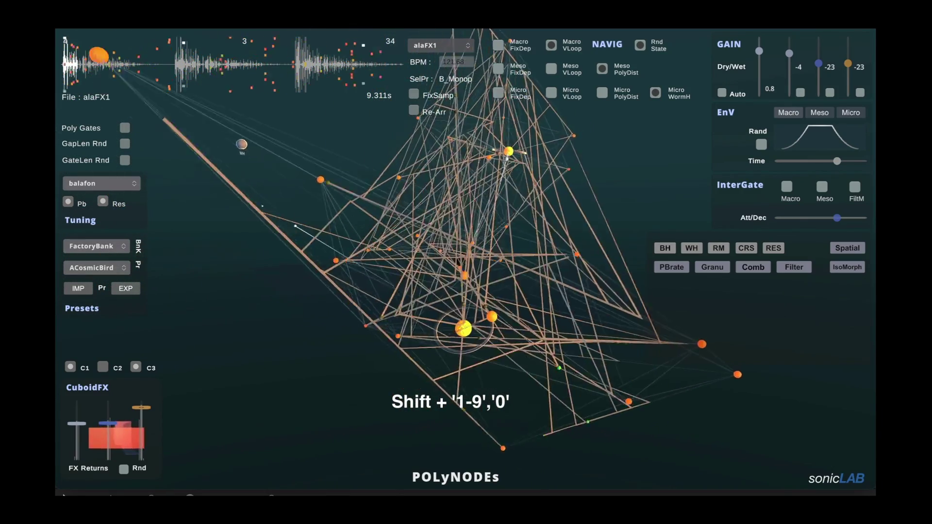
Step: Recall the 4PianoL 2 bank preset, then the Kinm1 preset with Dipole in balafon tuning
key(shift+2)
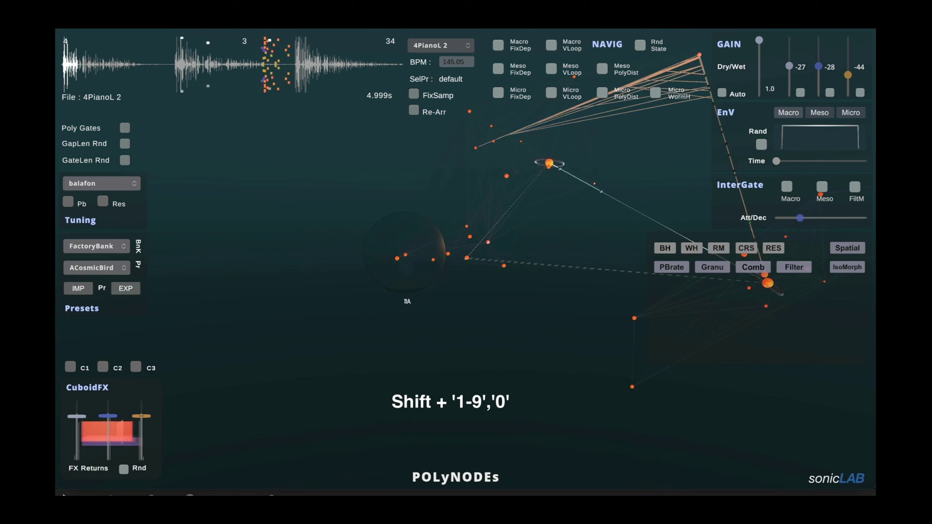
key(shift+3)
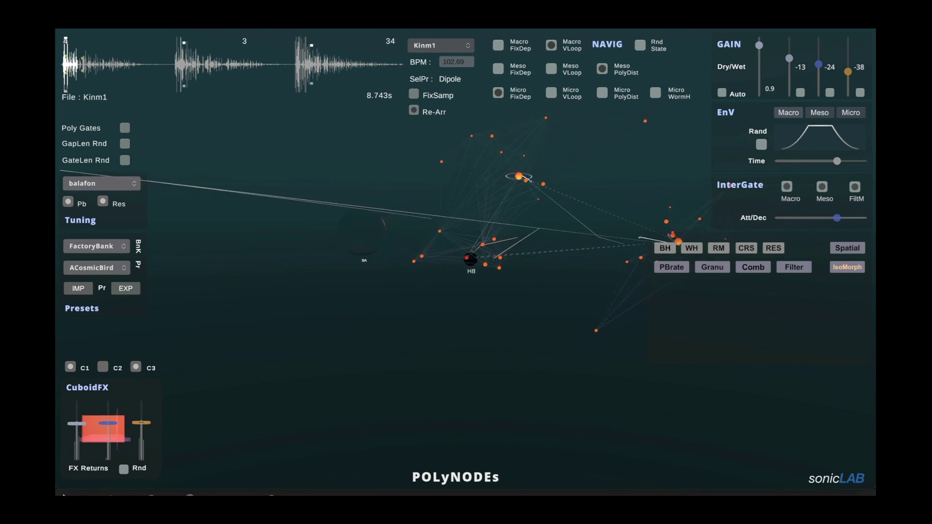